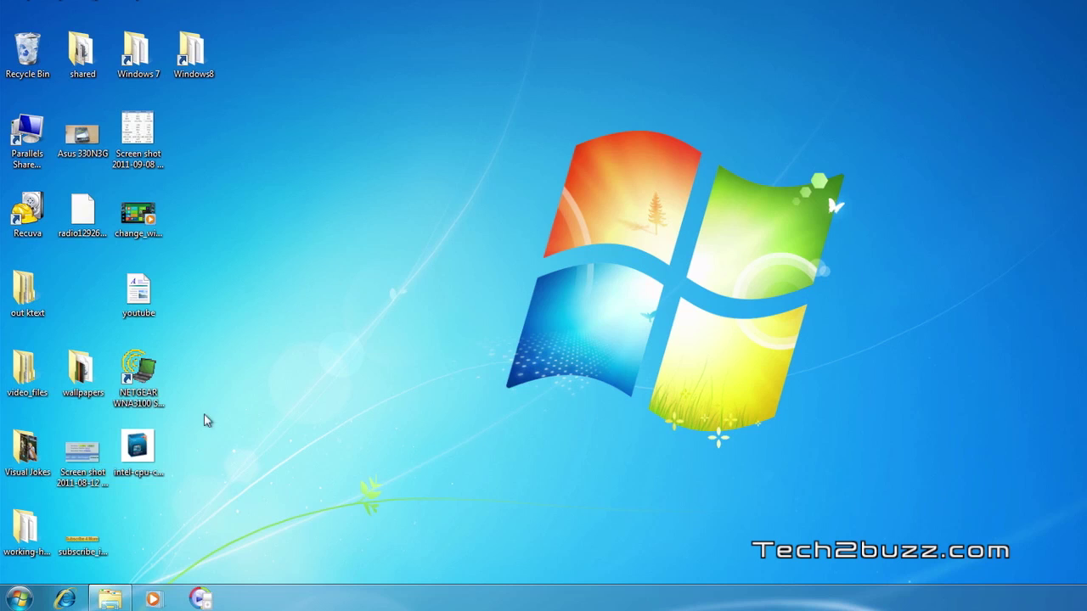
click(64, 599)
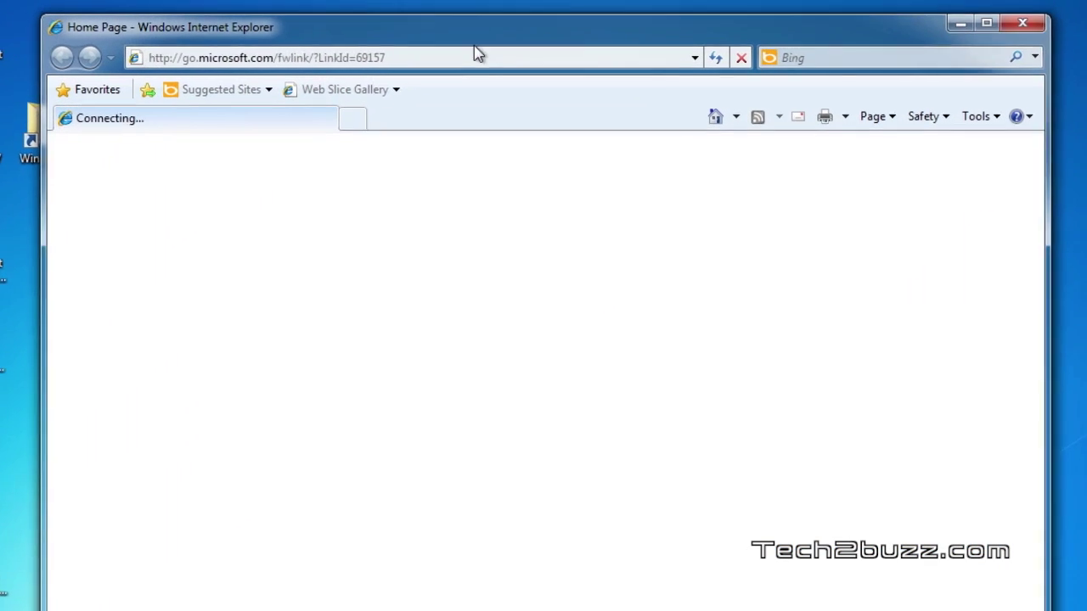
click(522, 2)
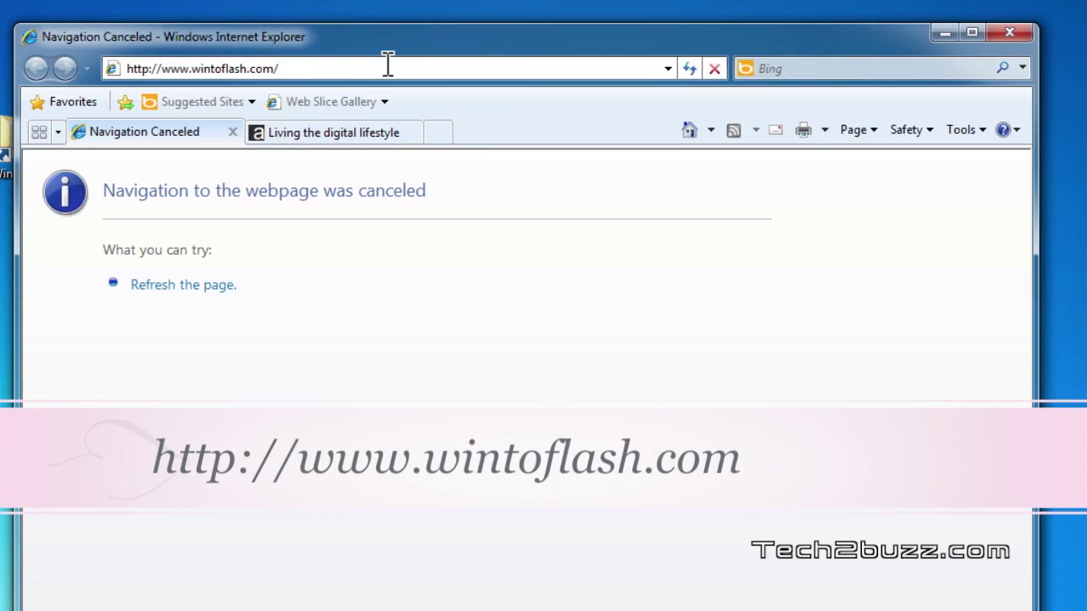
key(Return)
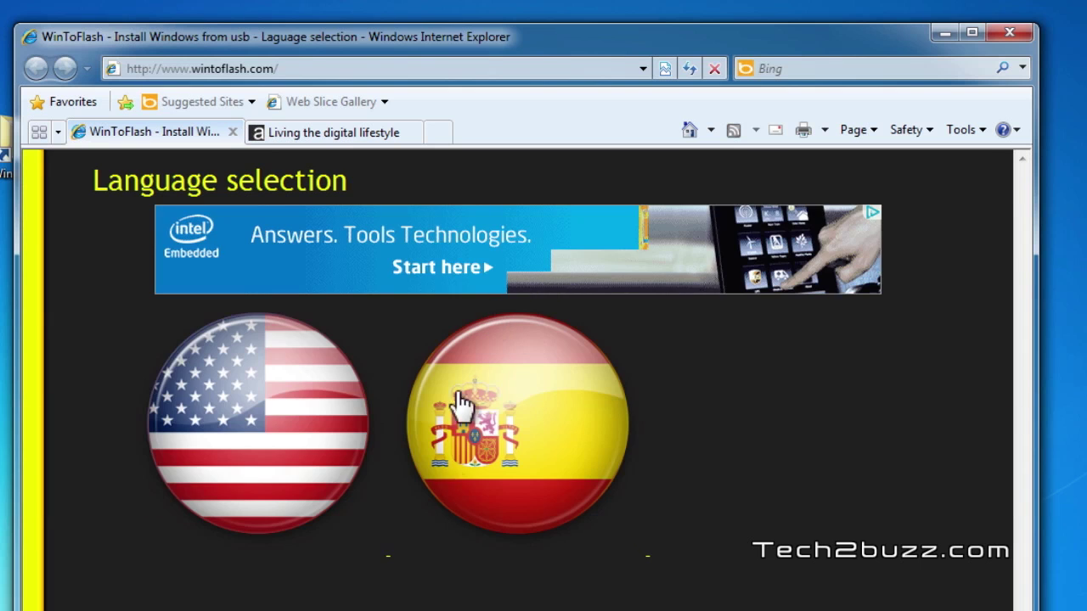
click(241, 467)
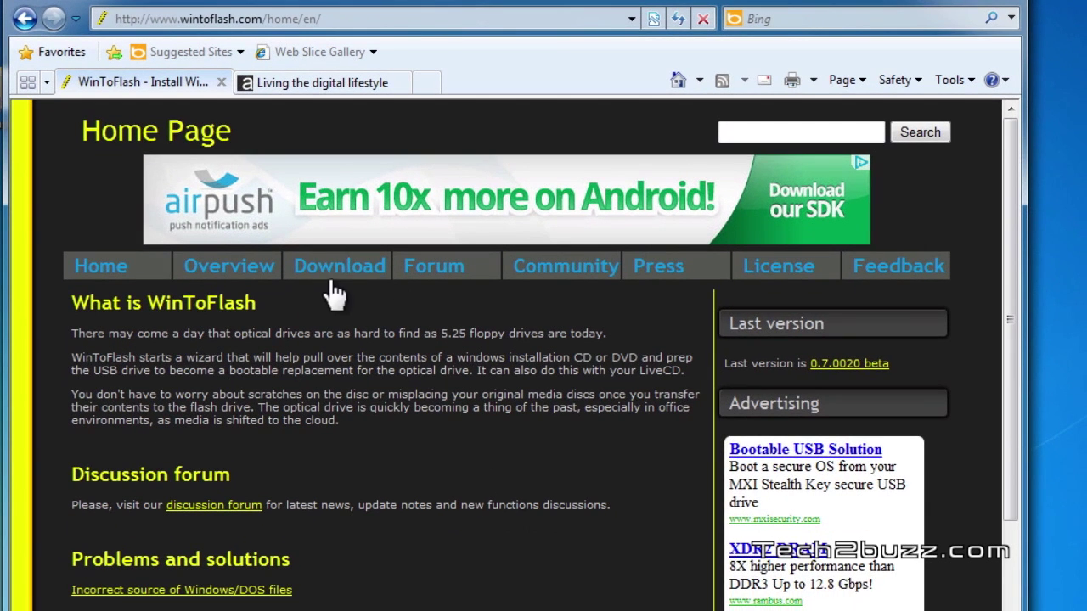
Open the WinToFlash site's download page and download the program.
click(335, 282)
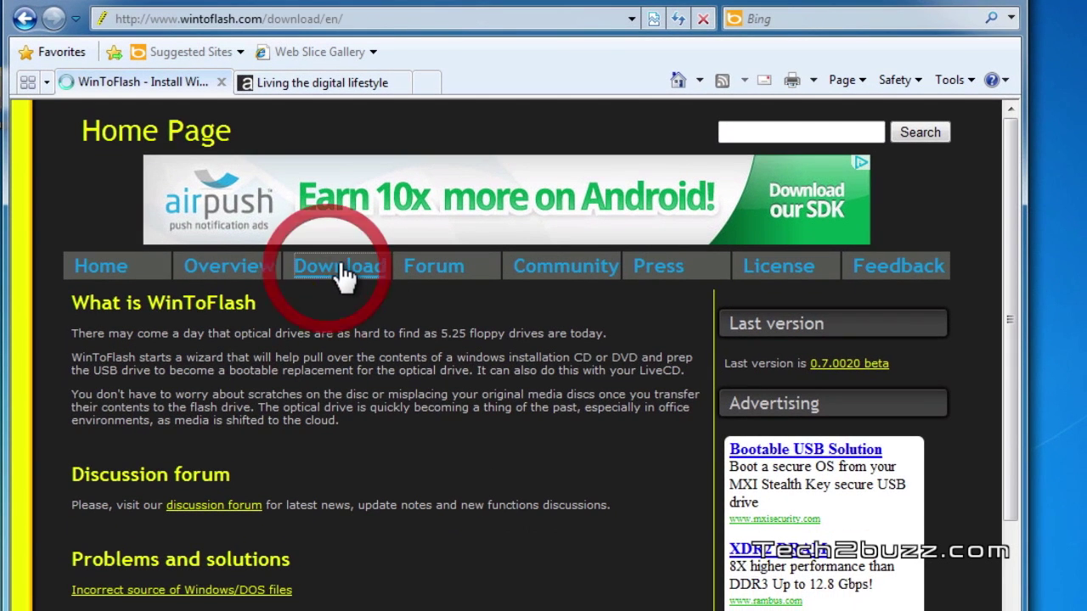
scroll(488, 471, down, 5)
click(243, 451)
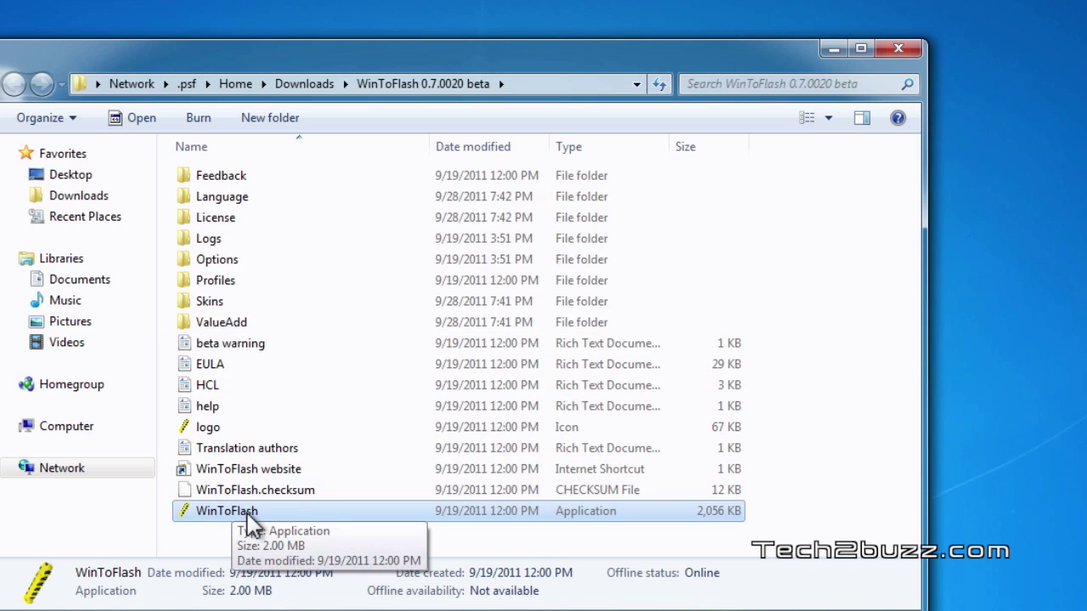
Run the WinToFlash application from its 0.7.0020 beta folder and complete the first start wizard, accepting the EULA.
double_click(258, 513)
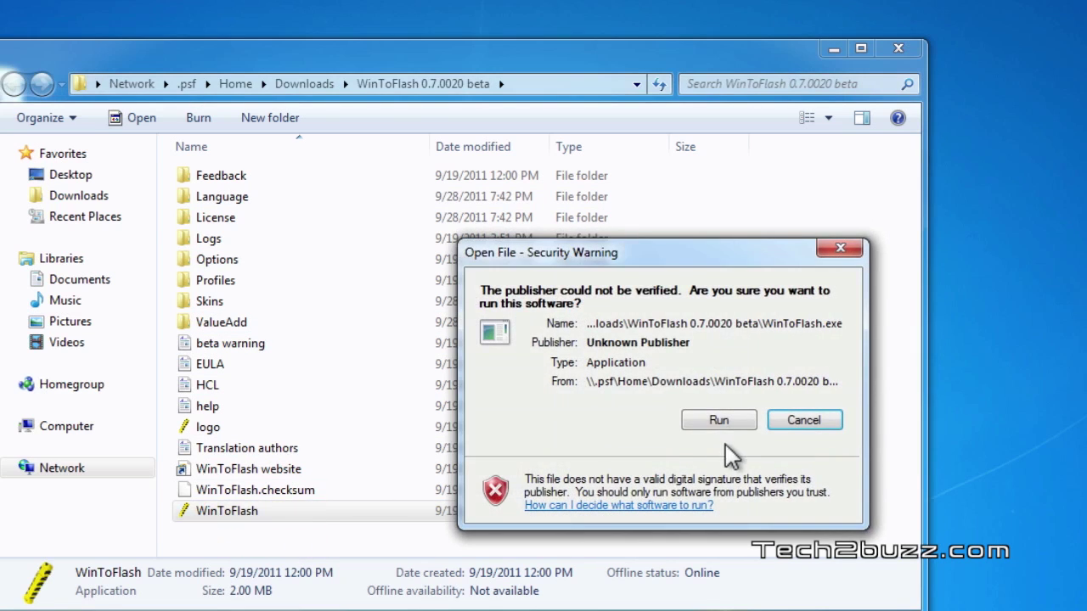
click(719, 424)
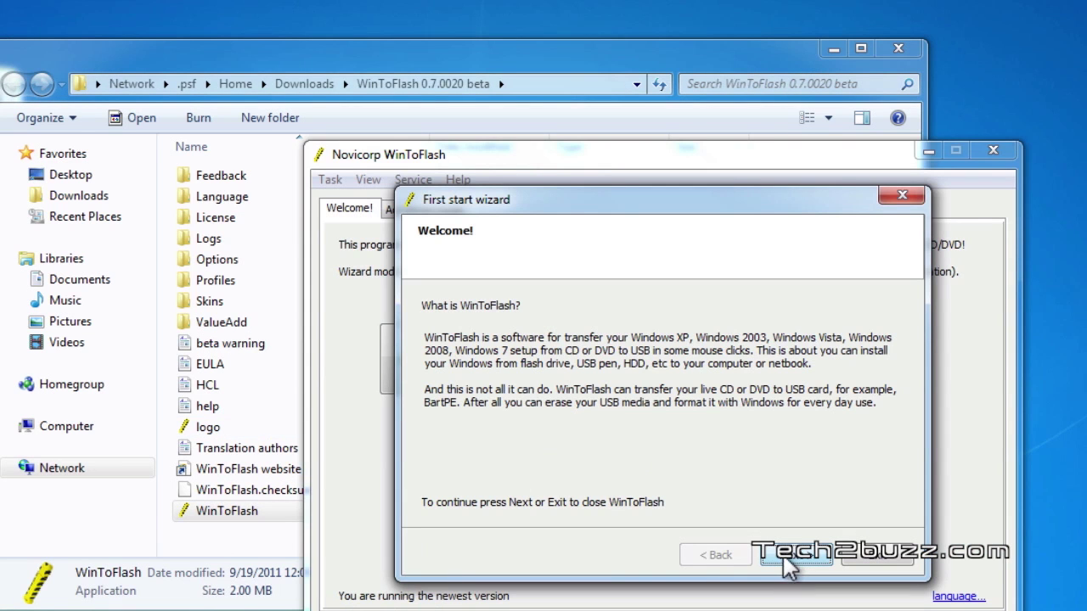
click(794, 556)
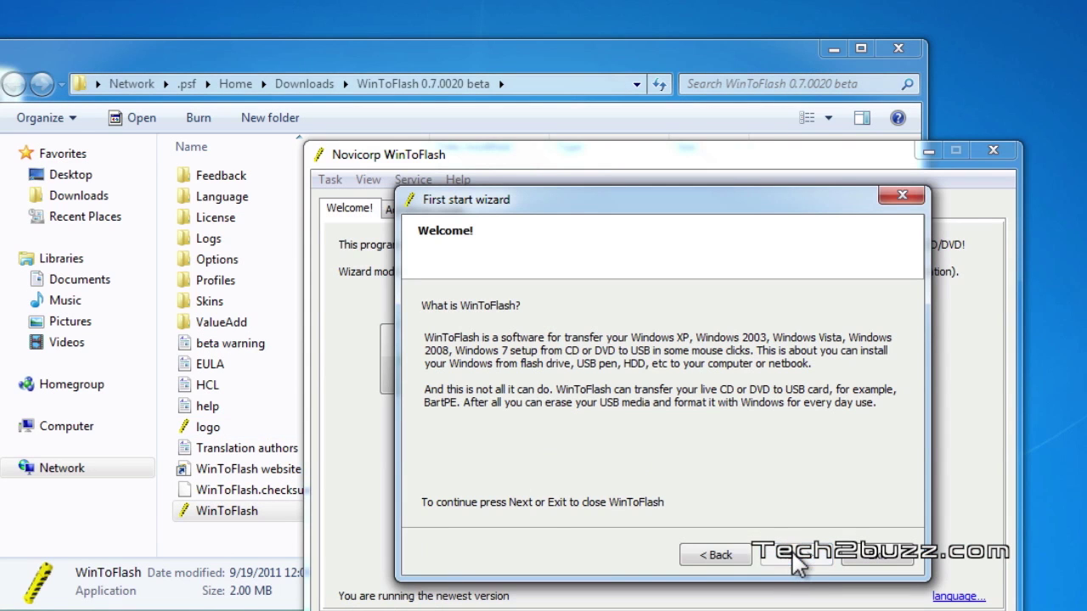
click(475, 490)
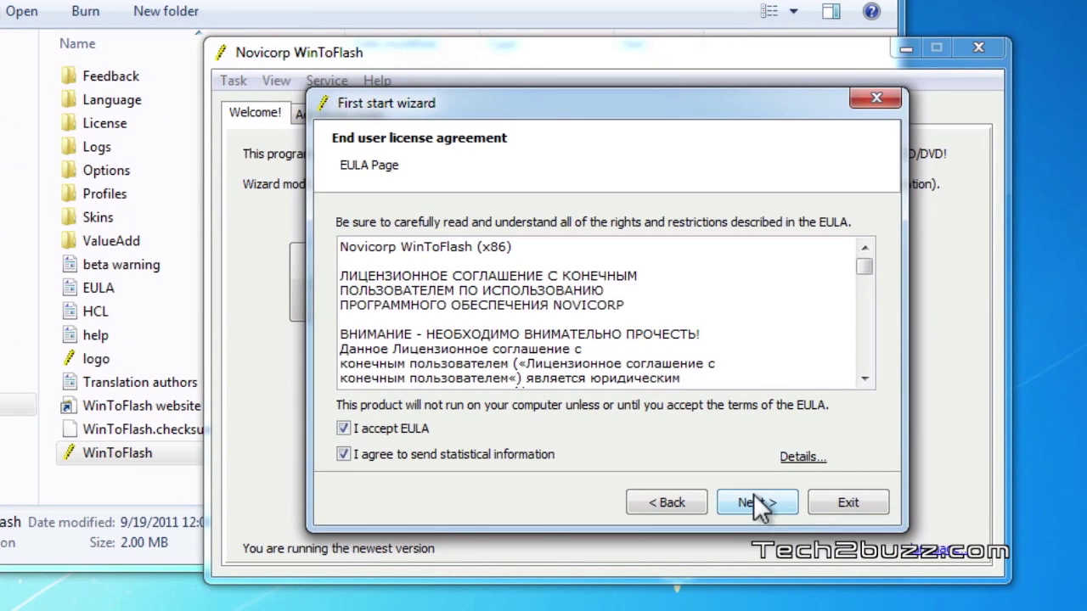
click(779, 532)
click(780, 532)
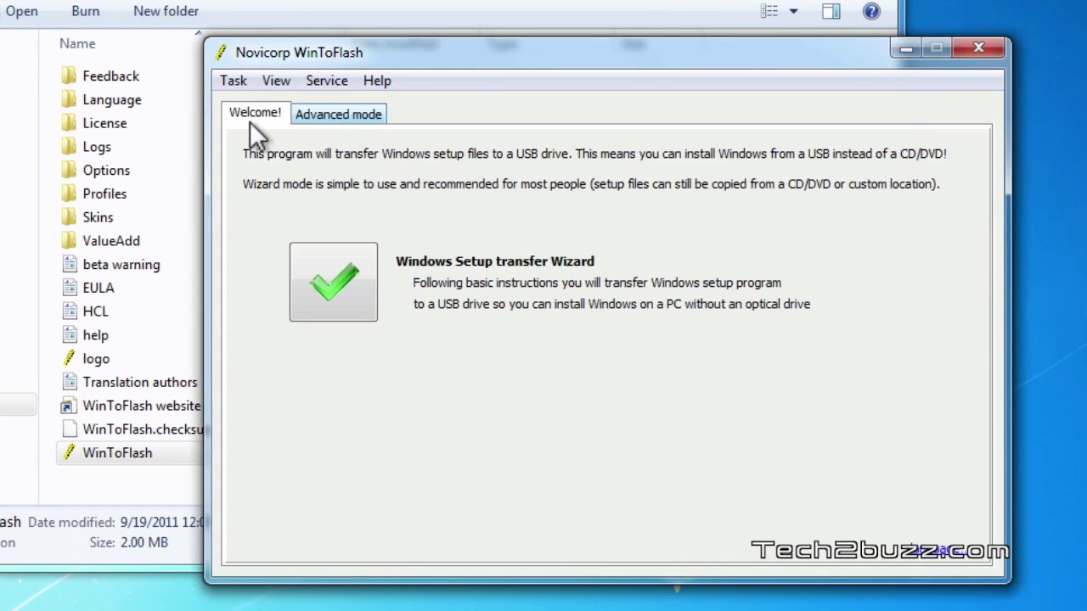
Start the Windows Setup transfer Wizard and advance to the source and destination parameters.
click(434, 297)
click(374, 287)
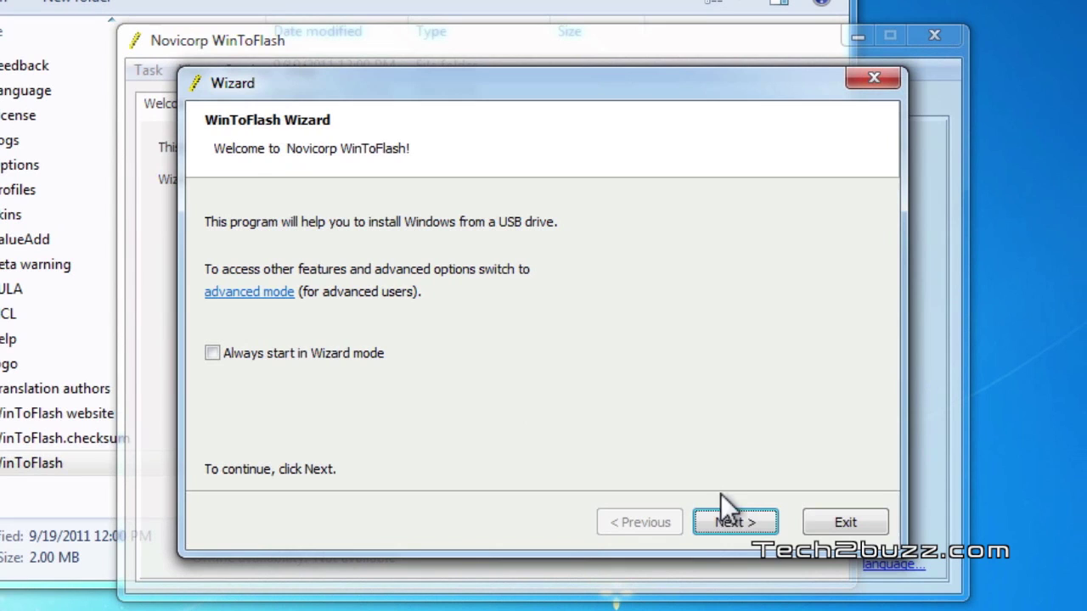
click(794, 505)
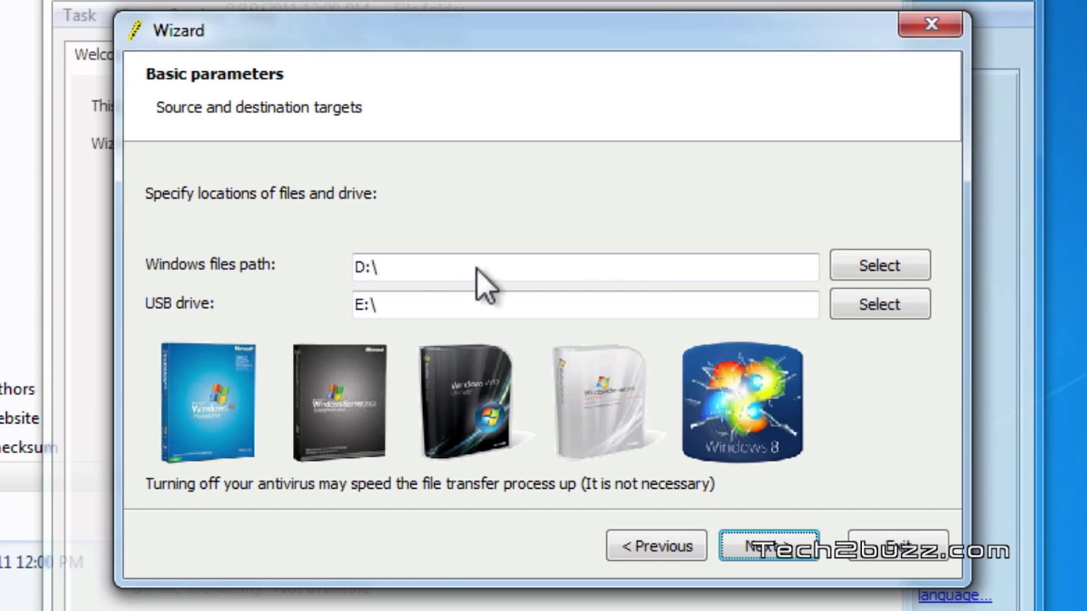
Set the Windows files path to the DVD RW Drive (D:) containing WindowsDeveloperPreview.
click(882, 265)
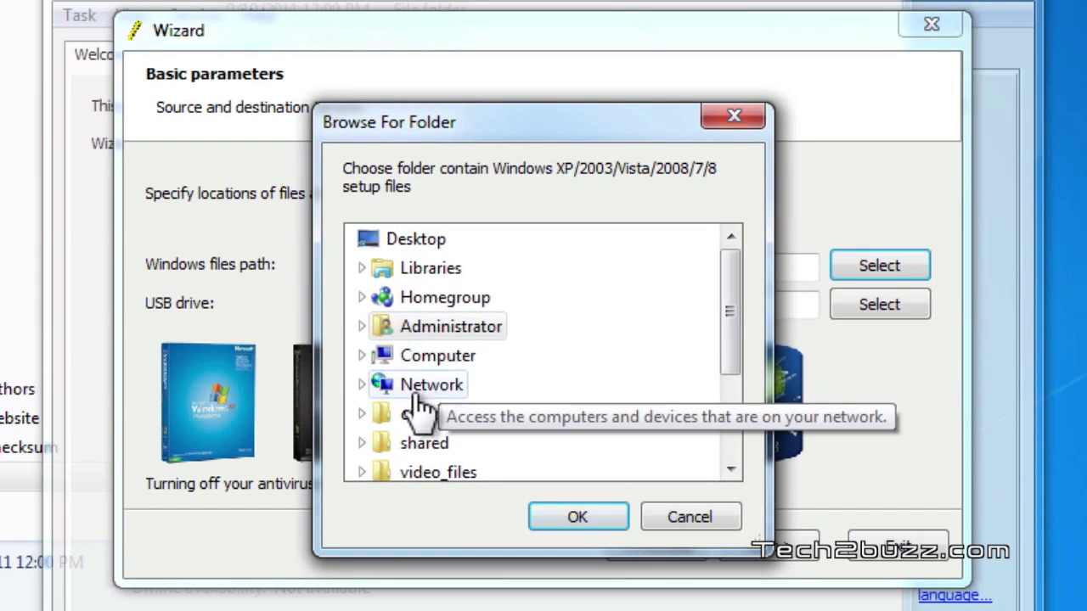
click(361, 356)
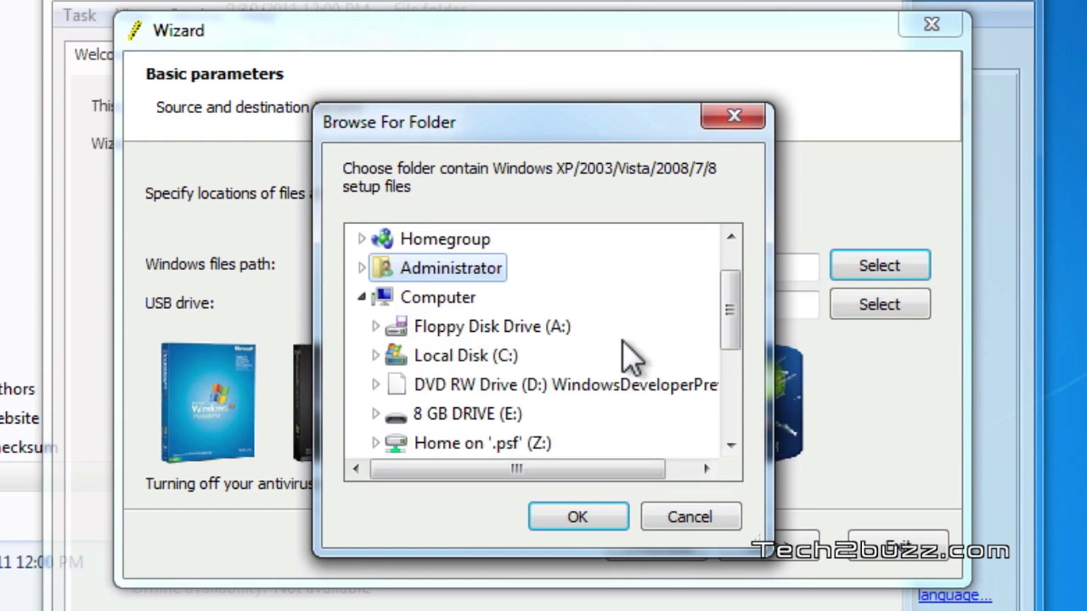
scroll(622, 340, down, 1)
scroll(623, 340, up, 1)
click(509, 387)
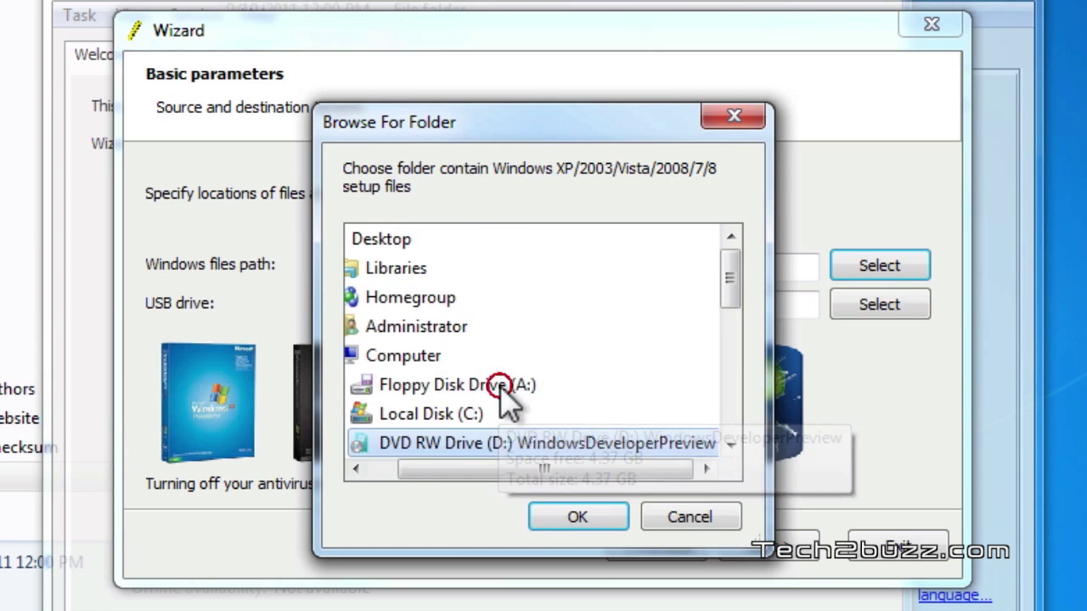
click(582, 519)
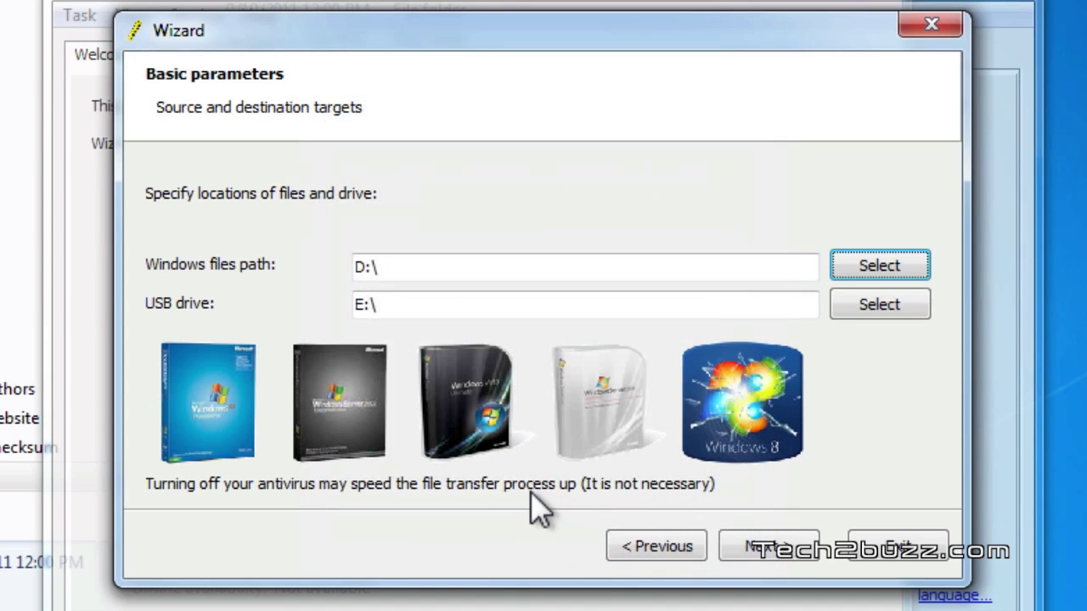
Choose 8 GB DRIVE (E:) as the destination USB drive.
click(888, 306)
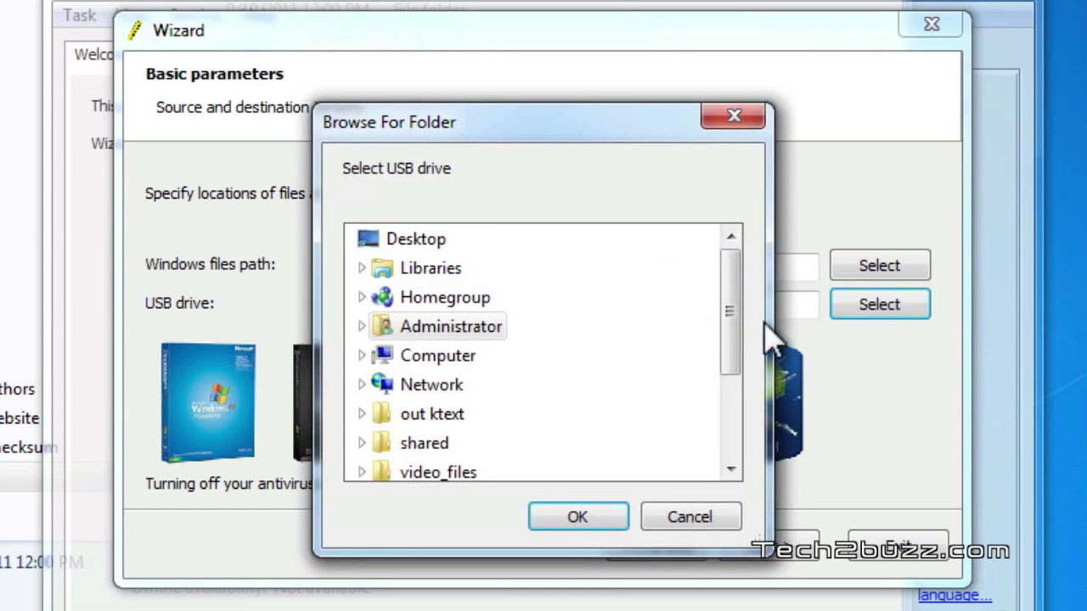
click(362, 356)
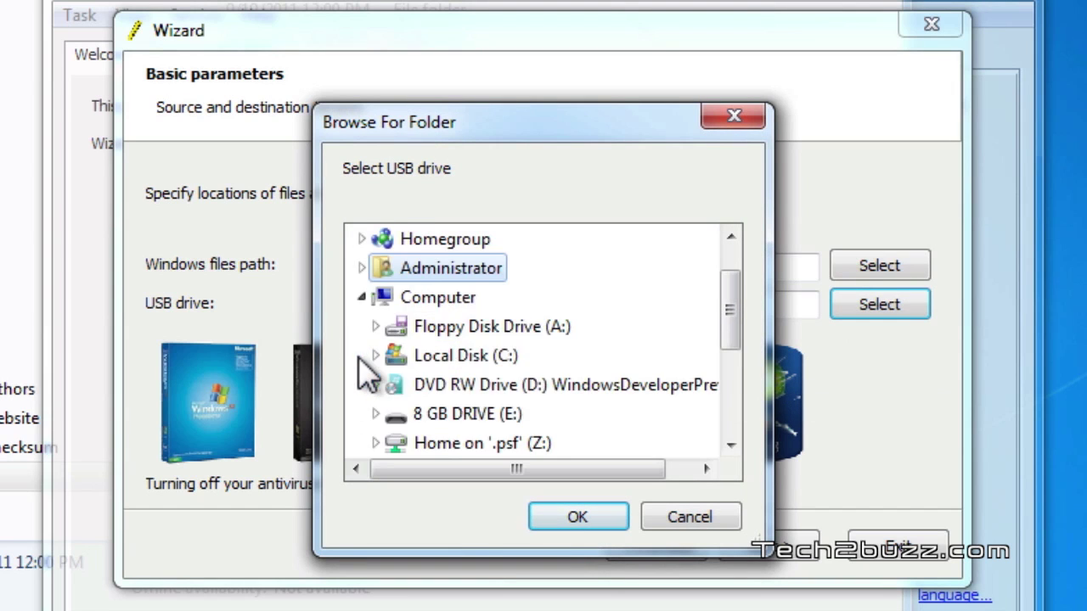
scroll(513, 327, down, 1)
click(488, 322)
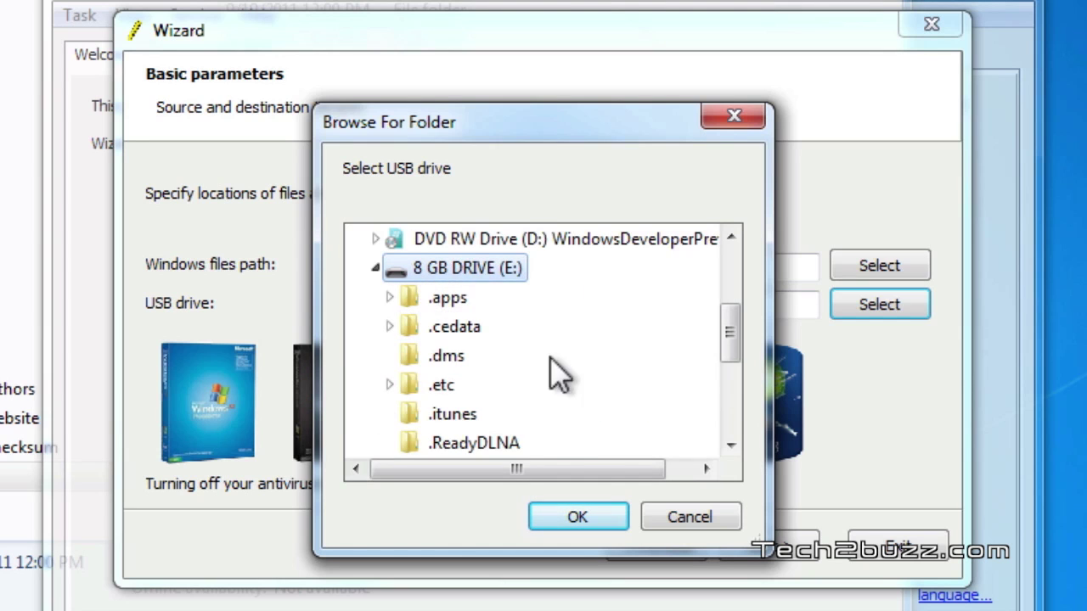
click(581, 516)
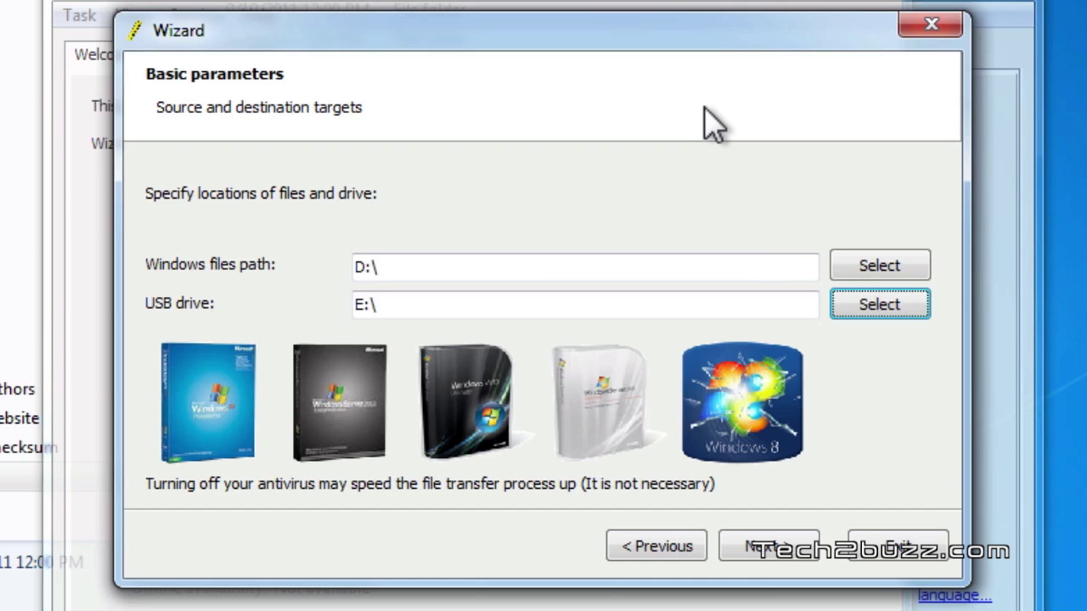
Transfer the Windows setup to the USB drive, accepting the license terms and approving the format, and advance past the transfer page.
click(764, 544)
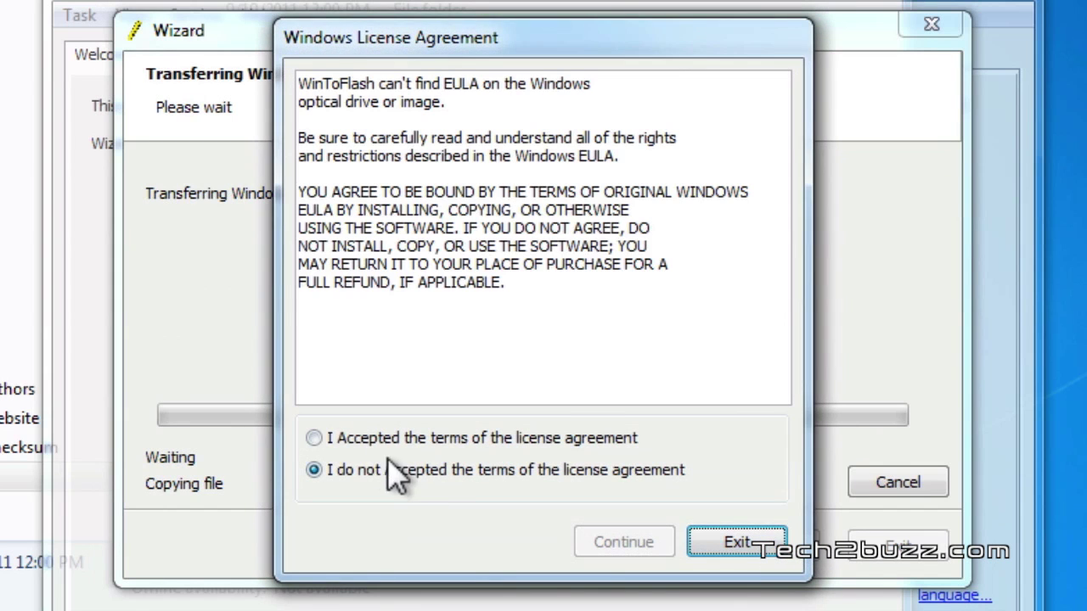
click(337, 435)
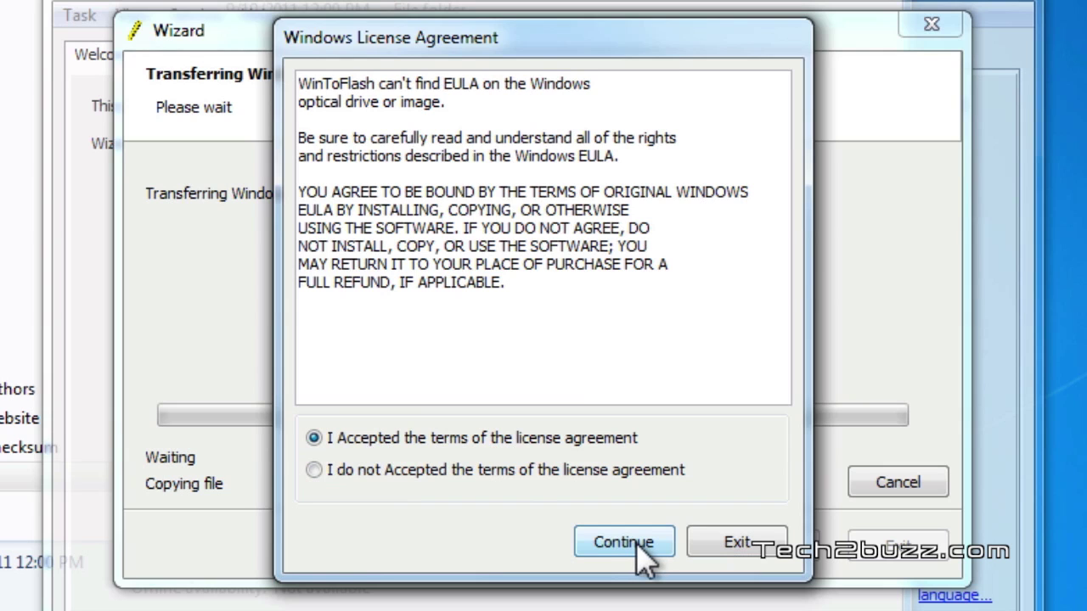
click(625, 542)
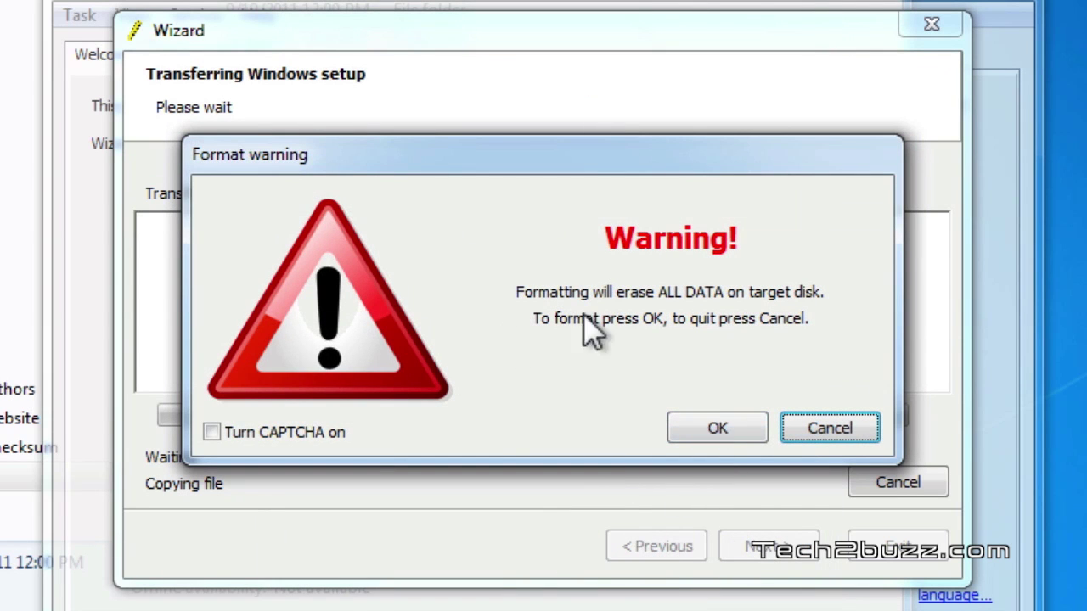
click(715, 427)
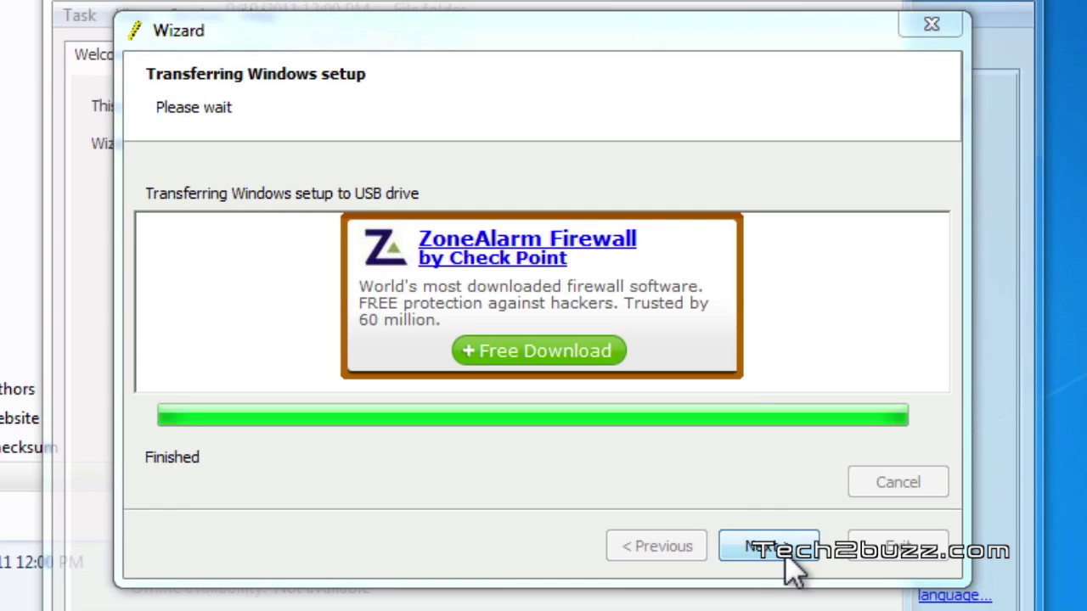
click(784, 556)
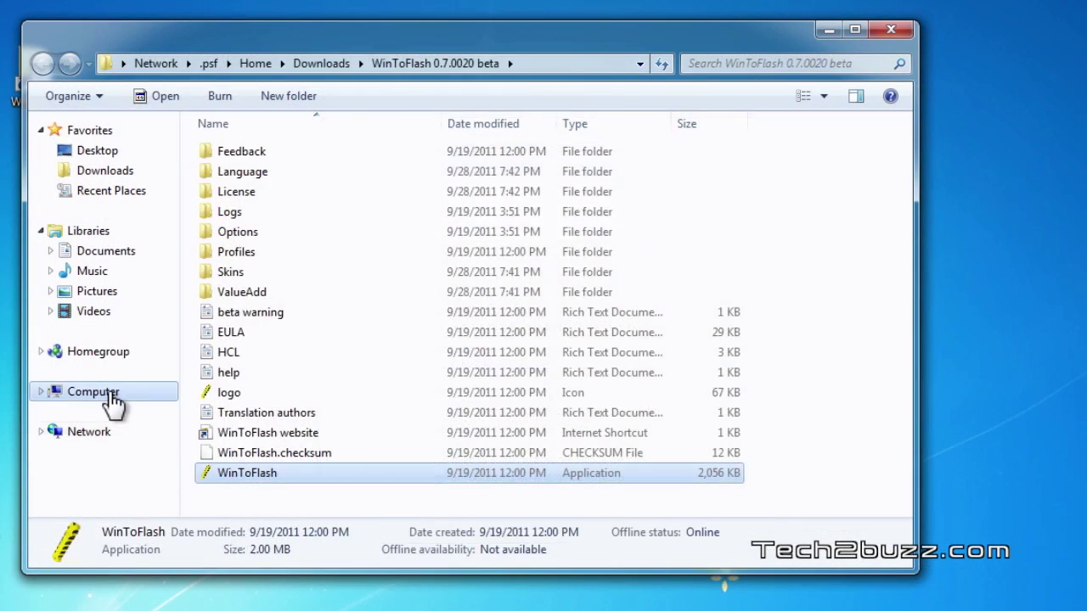
Open Removable Disk (E:) from Computer in Windows Explorer to inspect the transferred setup files.
click(106, 393)
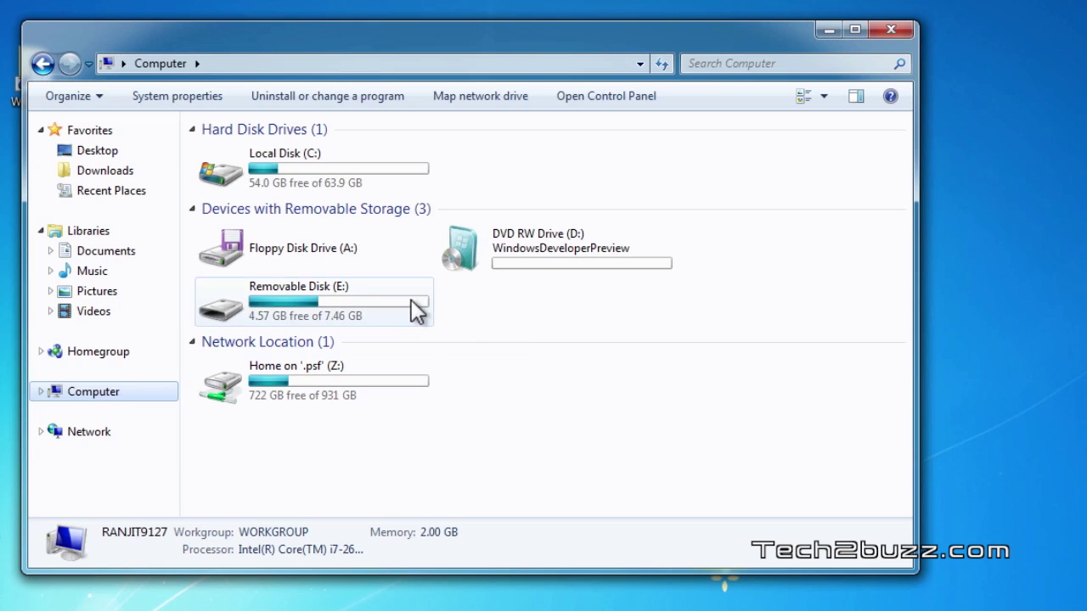
click(332, 298)
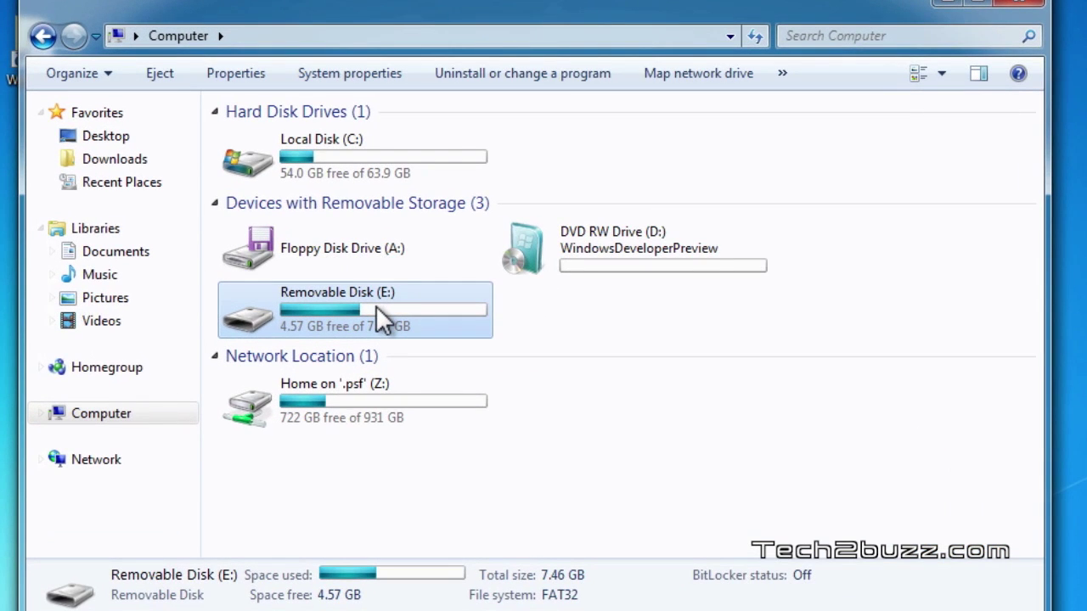
double_click(332, 297)
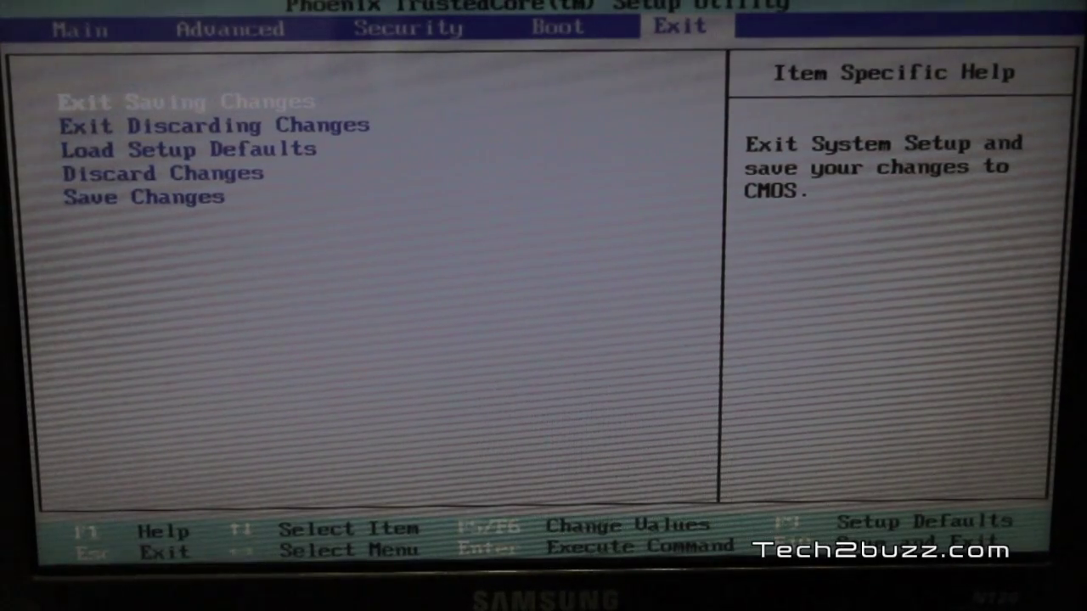
In the netbook's BIOS setup utility, open Boot Device Priority to check the USB drive's place in the boot order.
key(Left)
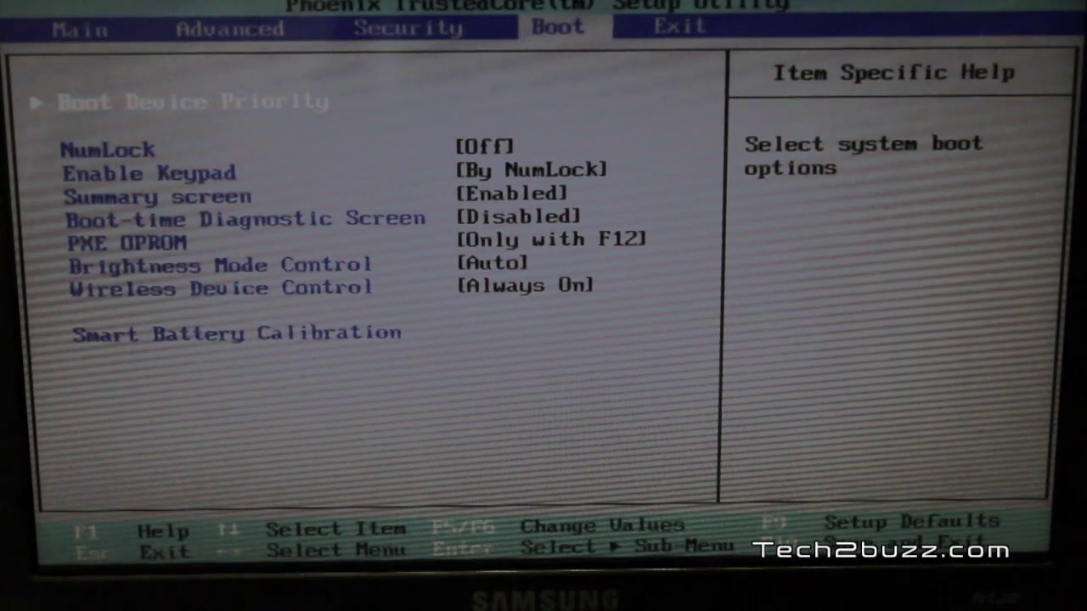
key(Right)
key(Left)
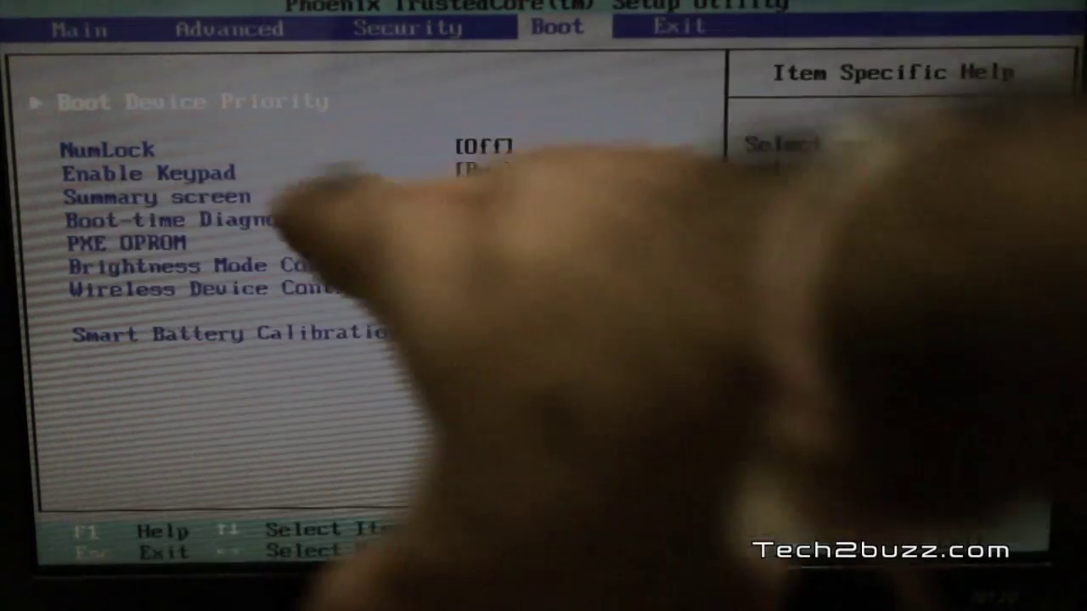
key(Return)
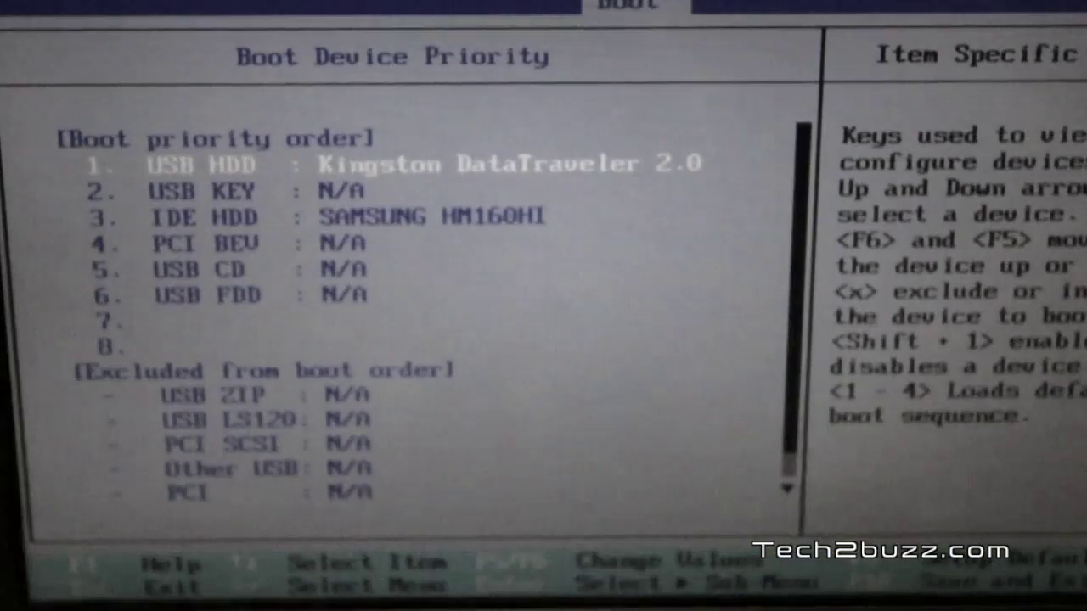